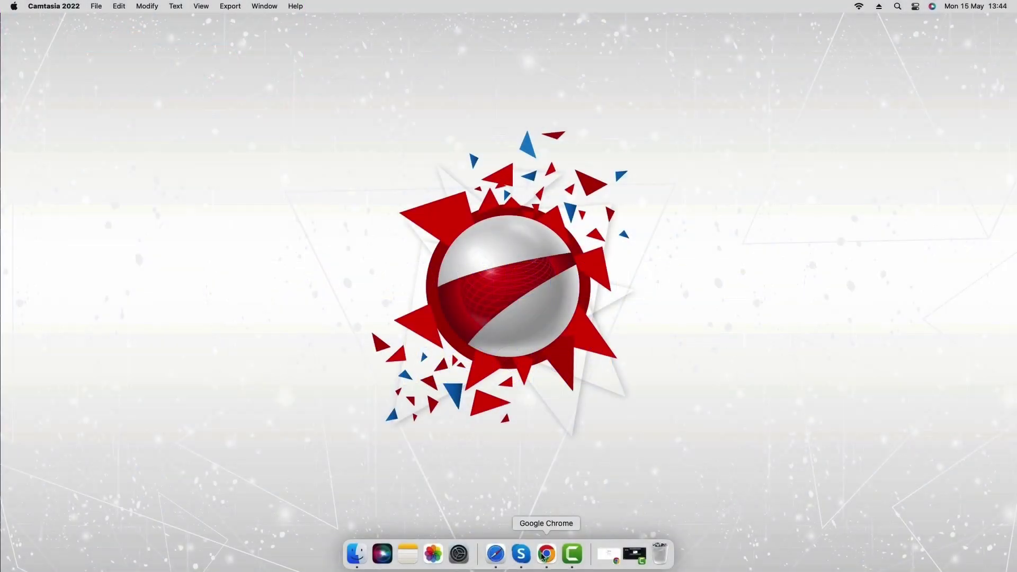
Launch Chrome from the Dock to get a fresh browser tab
left_click(546, 556)
Go to afrihost.com and open the monthly packages page from the Fibre menu
left_click(270, 45)
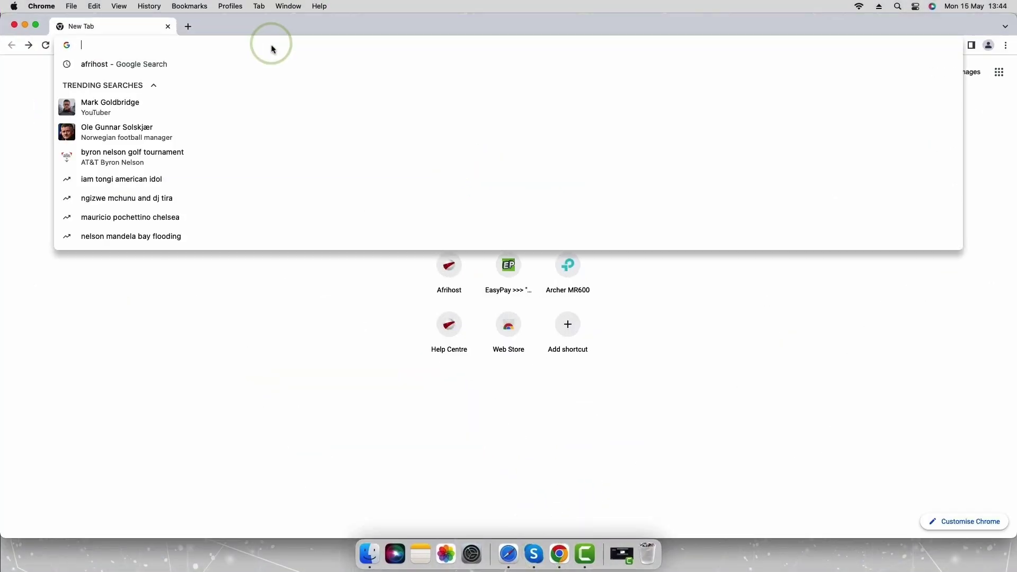
type("afrihost.com")
key("Return")
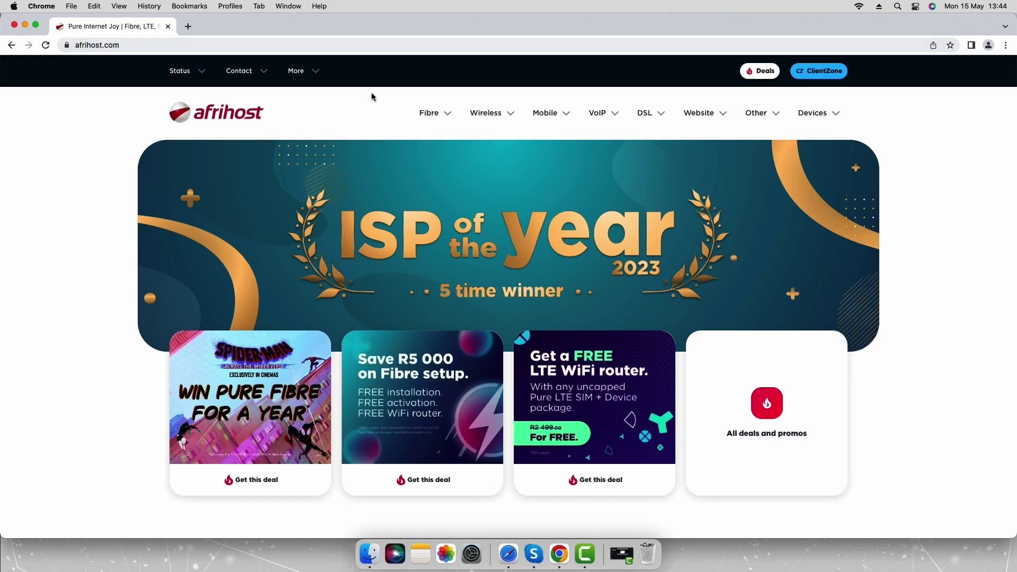
left_click(428, 116)
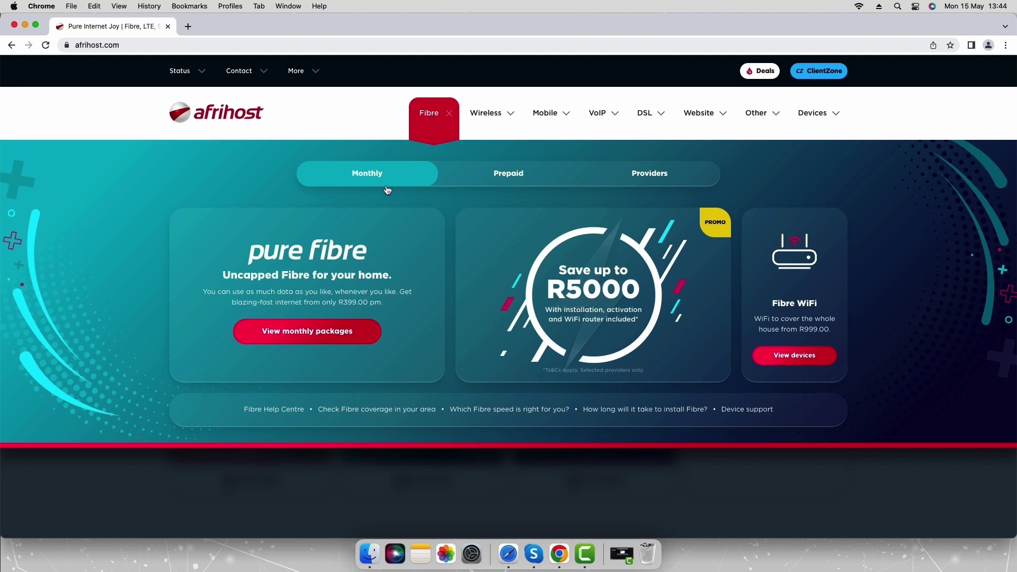
left_click(308, 332)
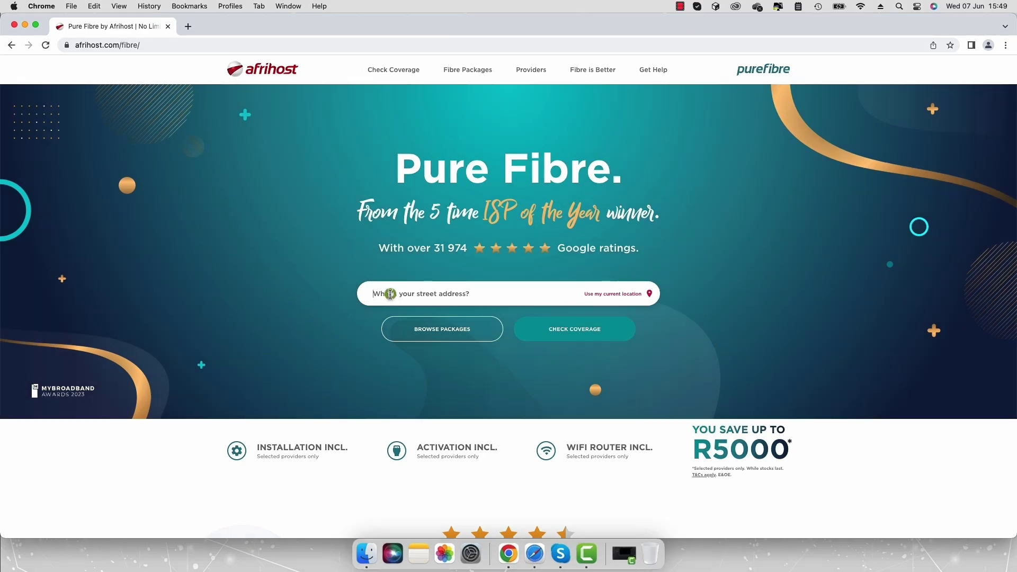
Run a coverage check on the selected Mthatha street address, then sign up despite no coverage
left_click(390, 294)
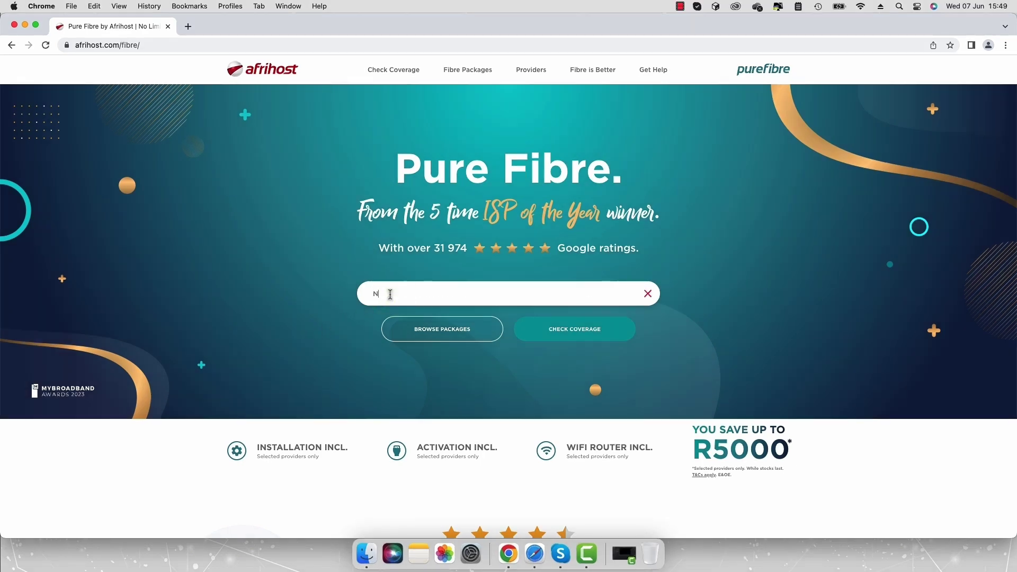
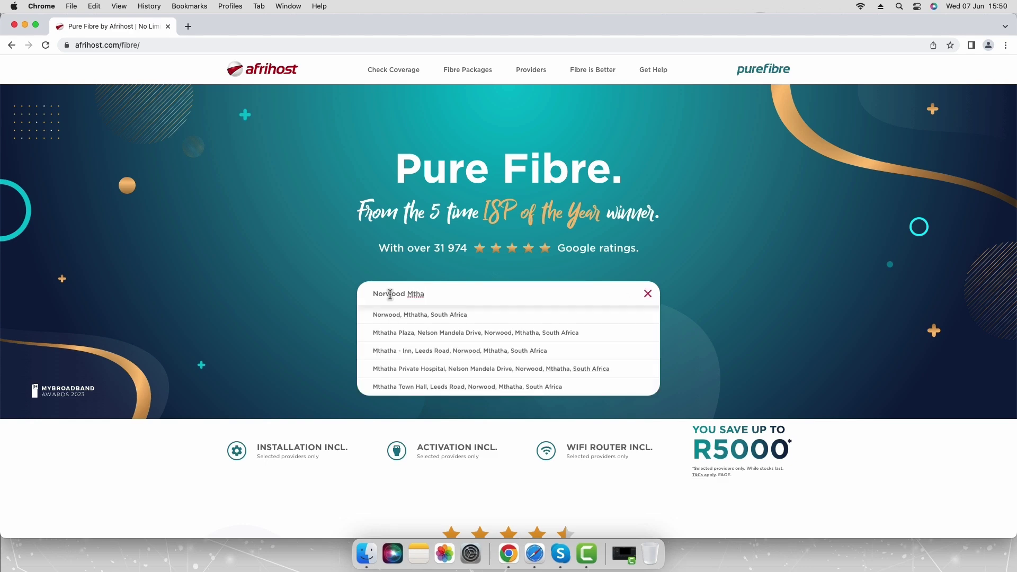
left_click(393, 315)
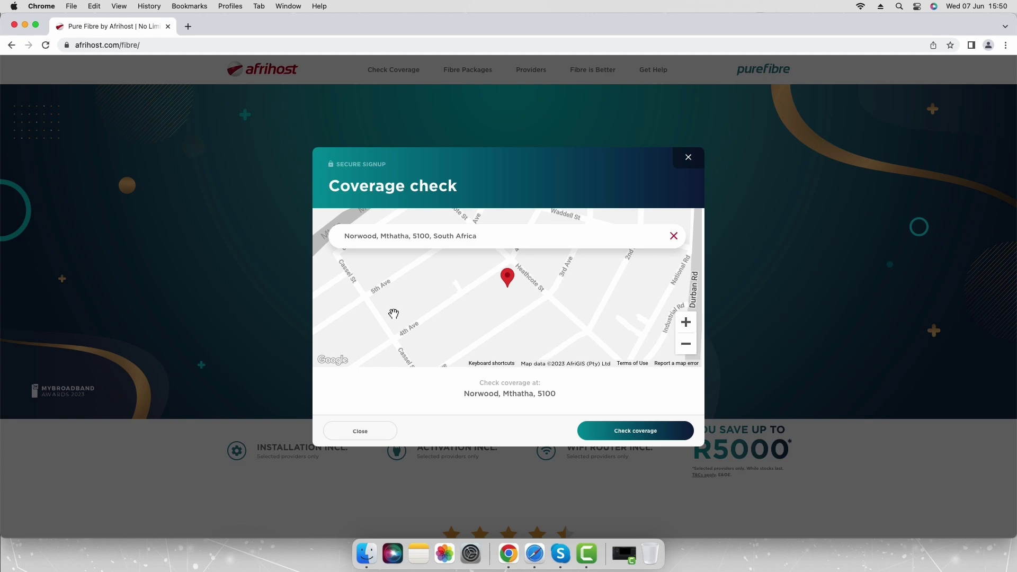
left_click(616, 433)
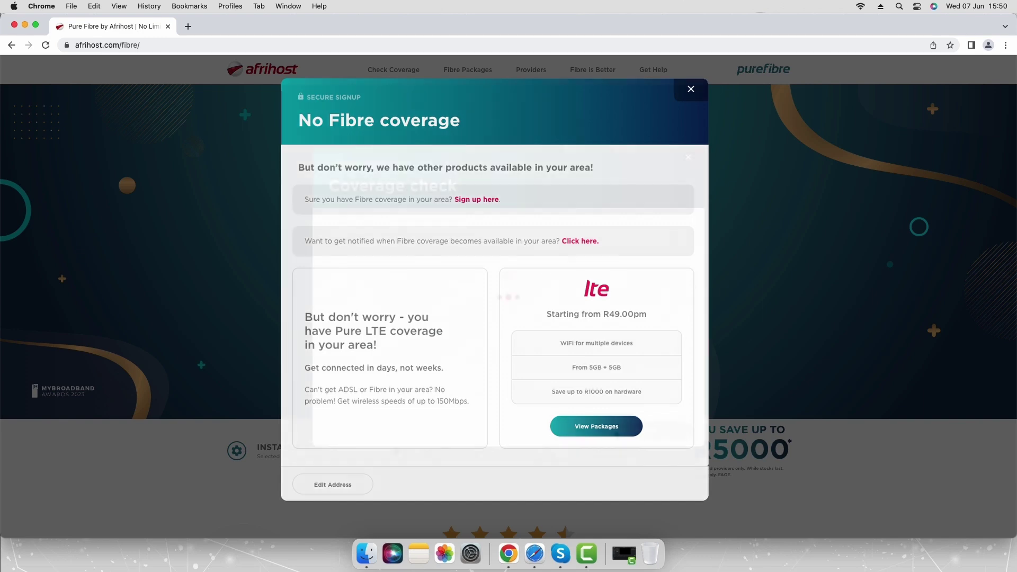
left_click(615, 432)
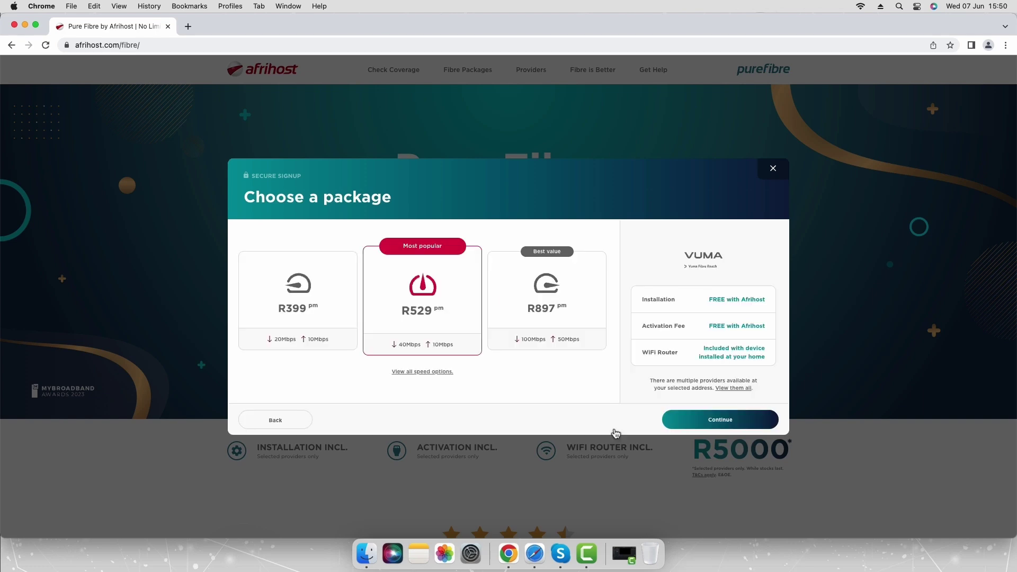
Select the R399 pm Vuma package (20Mbps down, 10Mbps up) and continue
left_click(312, 323)
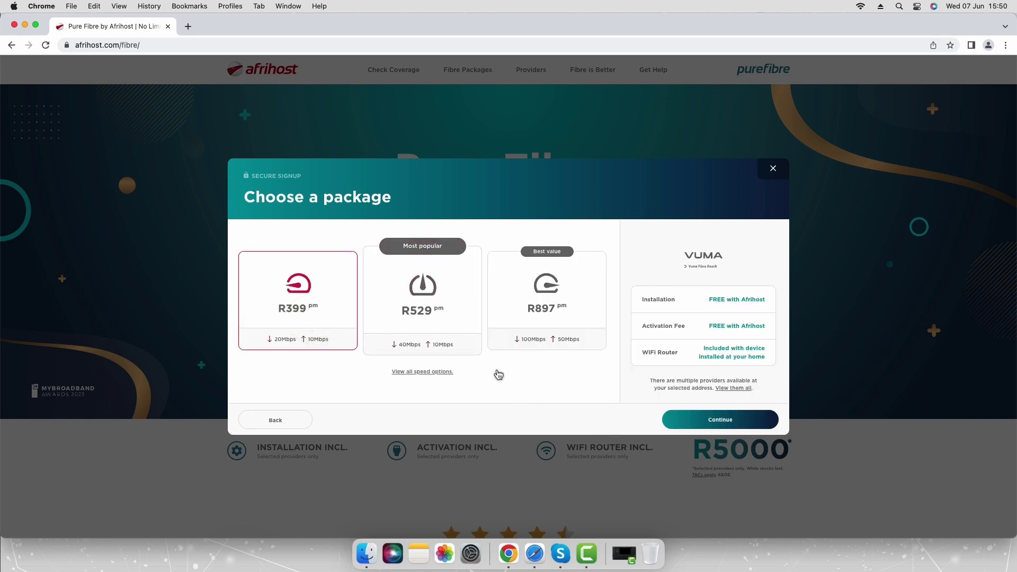
left_click(675, 420)
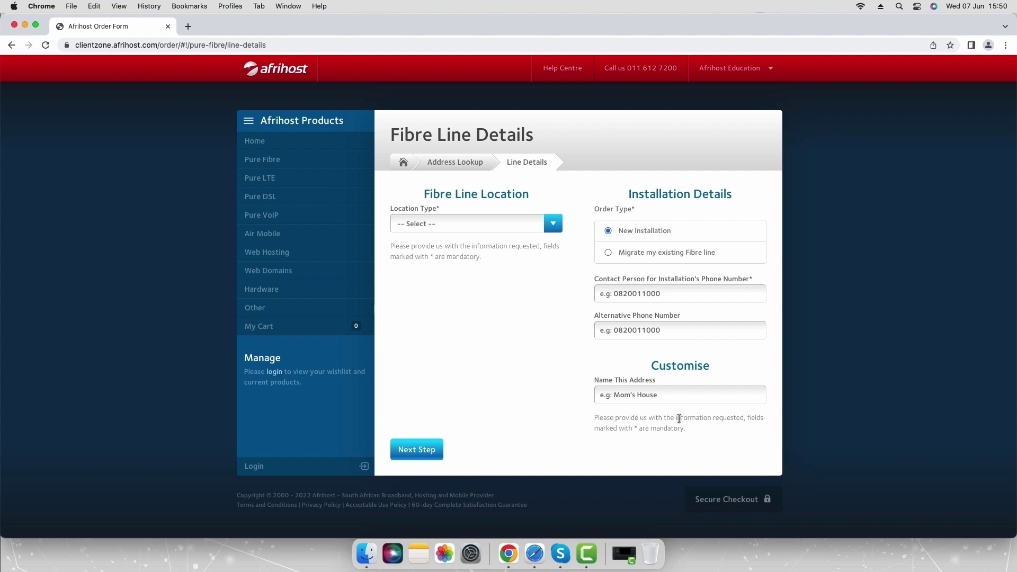
Set Location Type to Freestanding Home, enter the contact phone number, and continue to service type
left_click(552, 228)
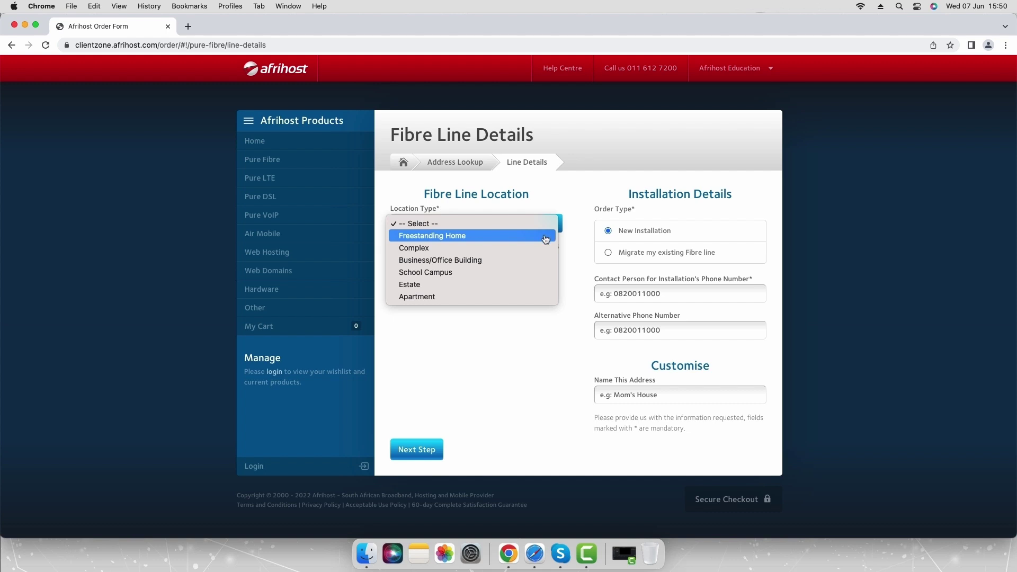
left_click(546, 239)
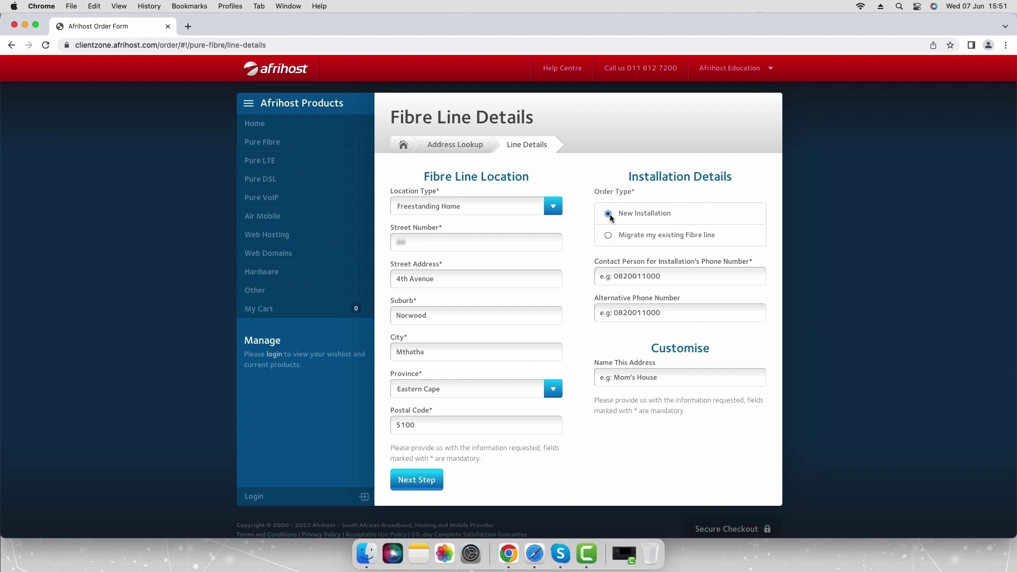
left_click(609, 214)
left_click(662, 276)
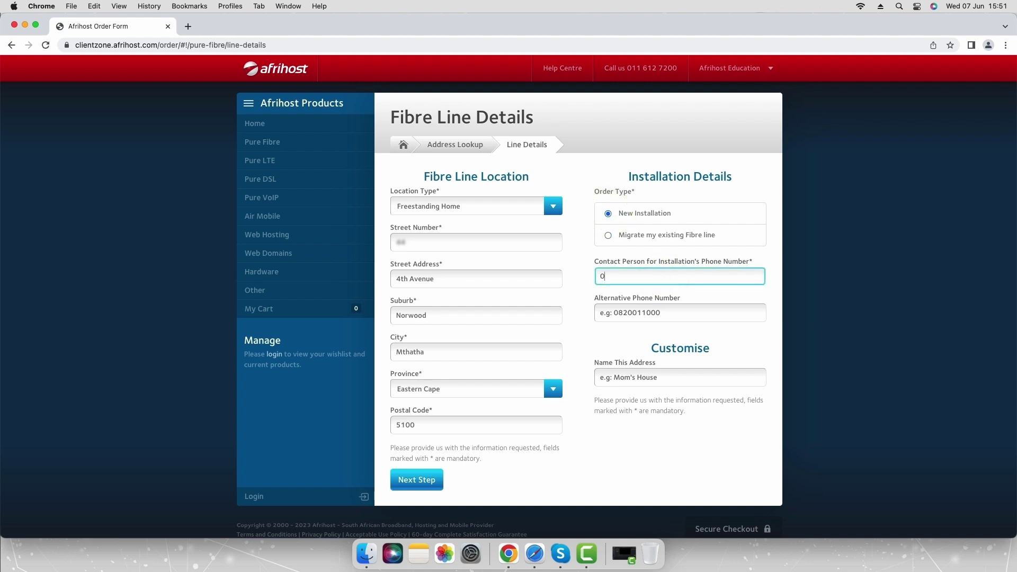
left_click(426, 480)
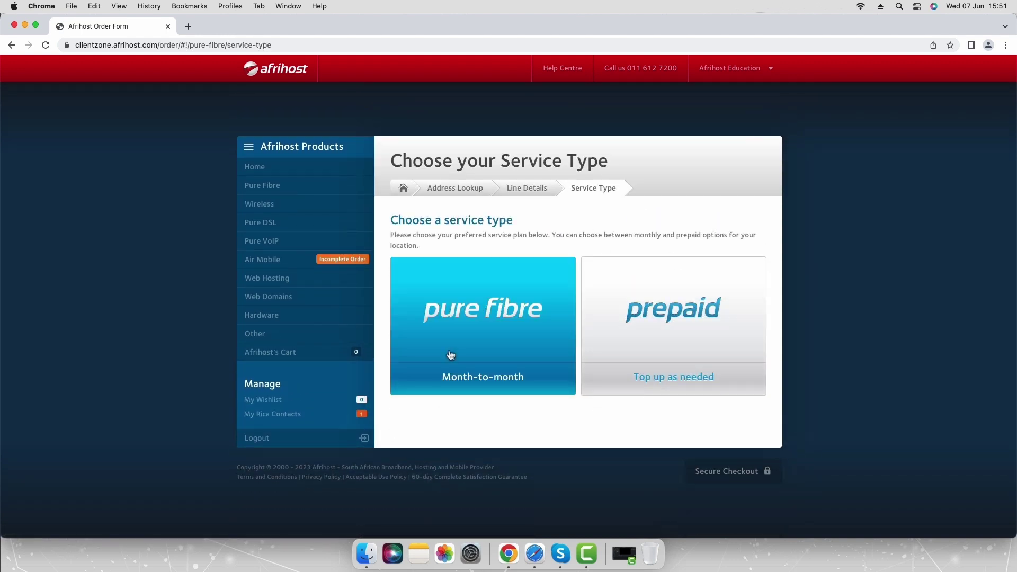
Pick the Month-to-month pure fibre option at 20Mbps (R399) and proceed
left_click(451, 355)
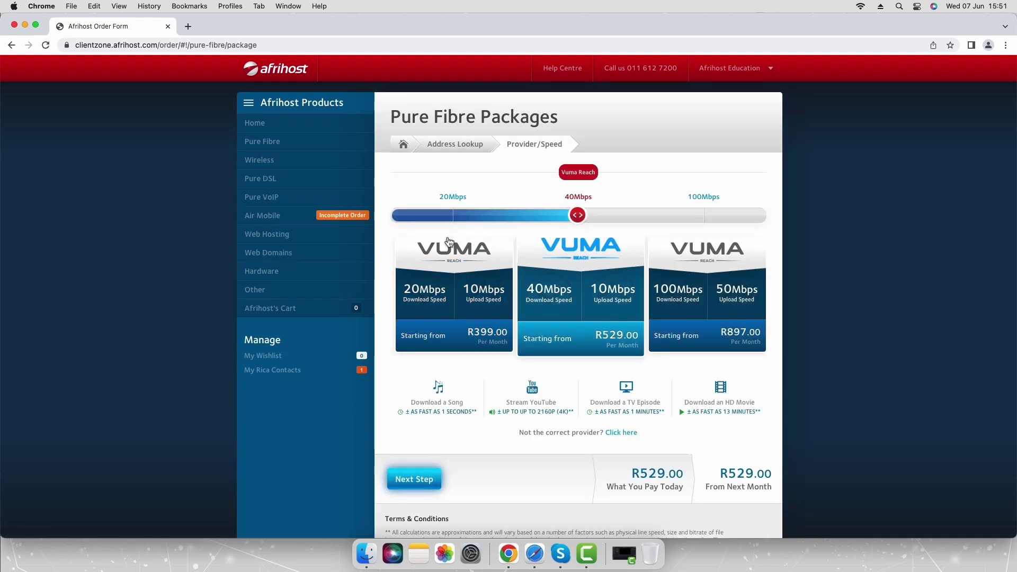
left_click(451, 198)
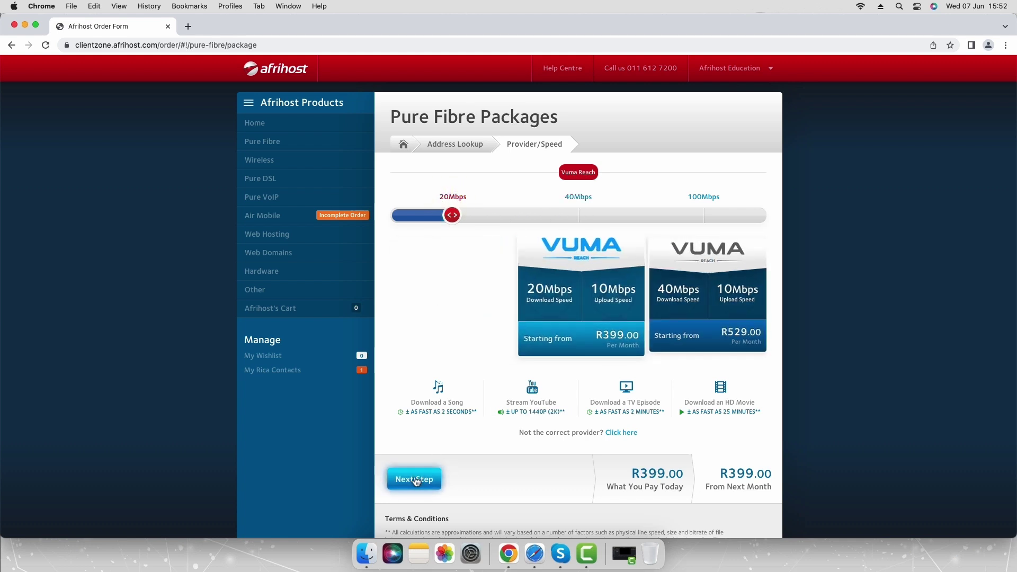
left_click(414, 479)
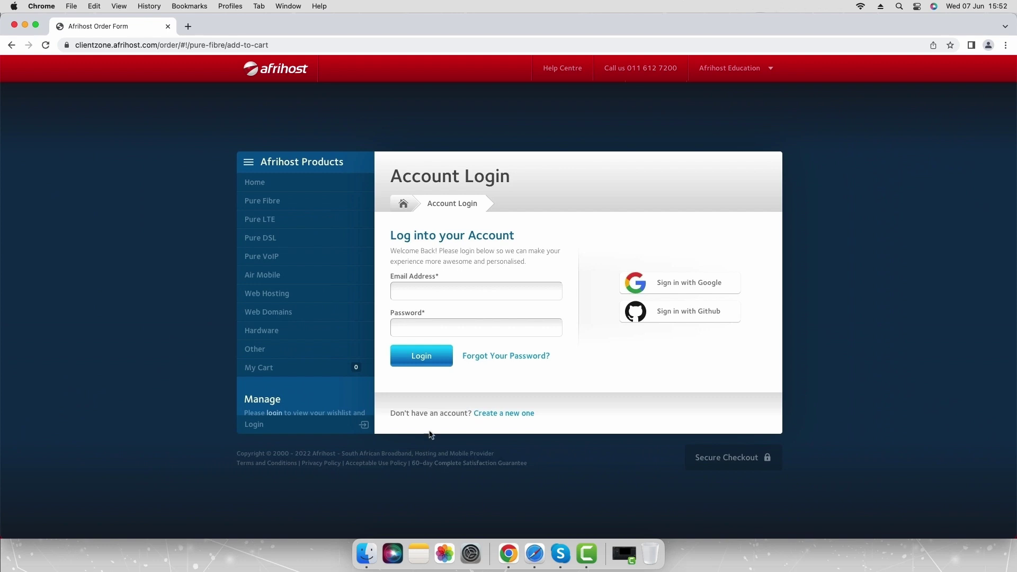
Log in with the account e-mail address and password
left_click(447, 292)
key("Tab")
type("********")
left_click(426, 363)
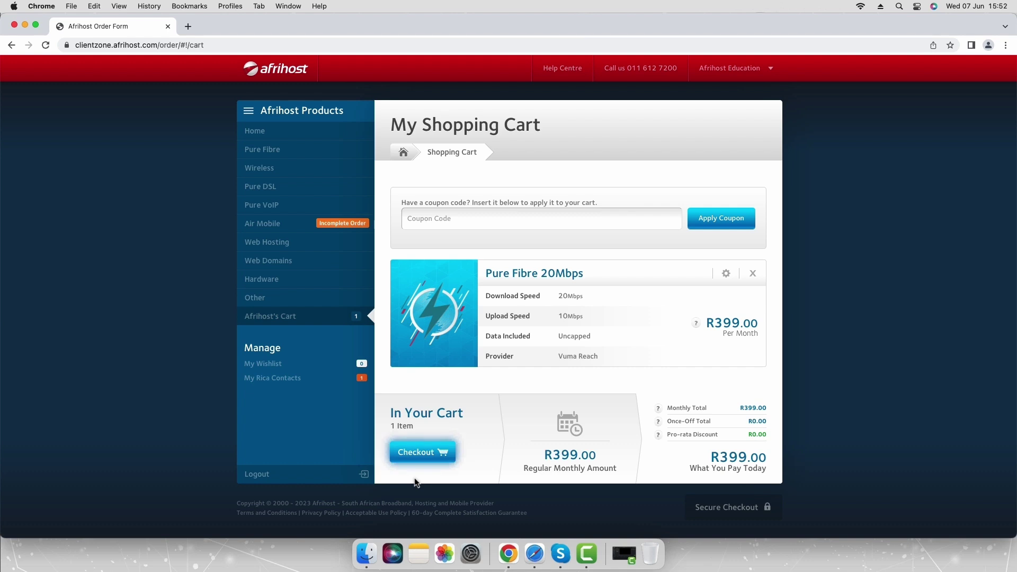
Check out, tick the debit-order authorisation and Terms and Conditions, and complete the order
left_click(420, 455)
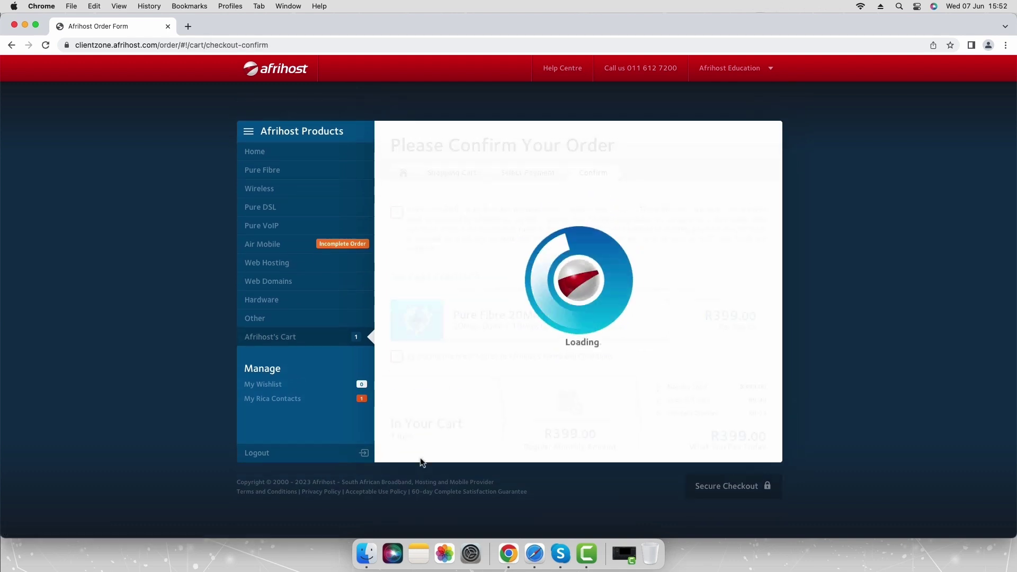
left_click(397, 212)
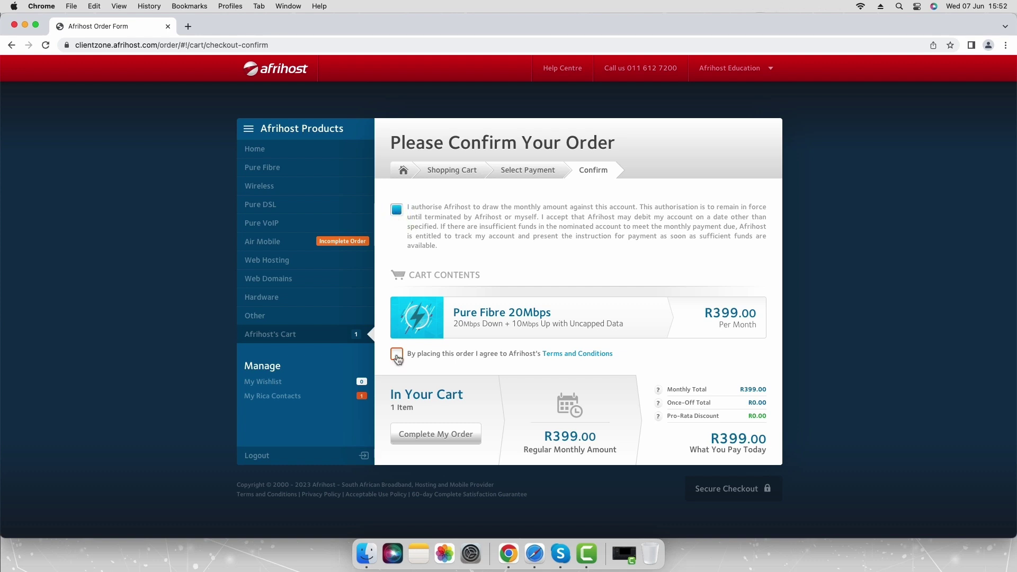
left_click(397, 355)
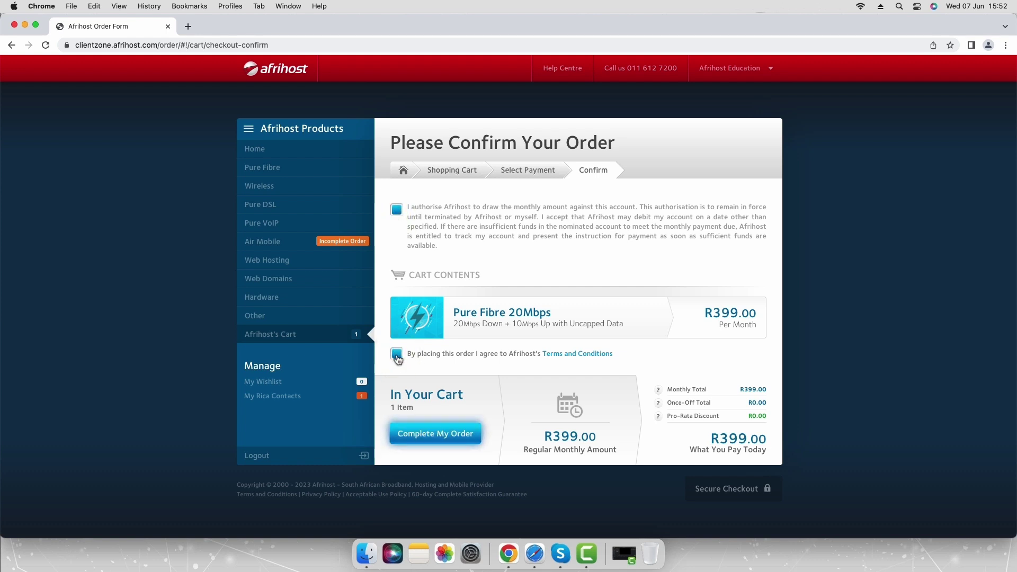
left_click(417, 434)
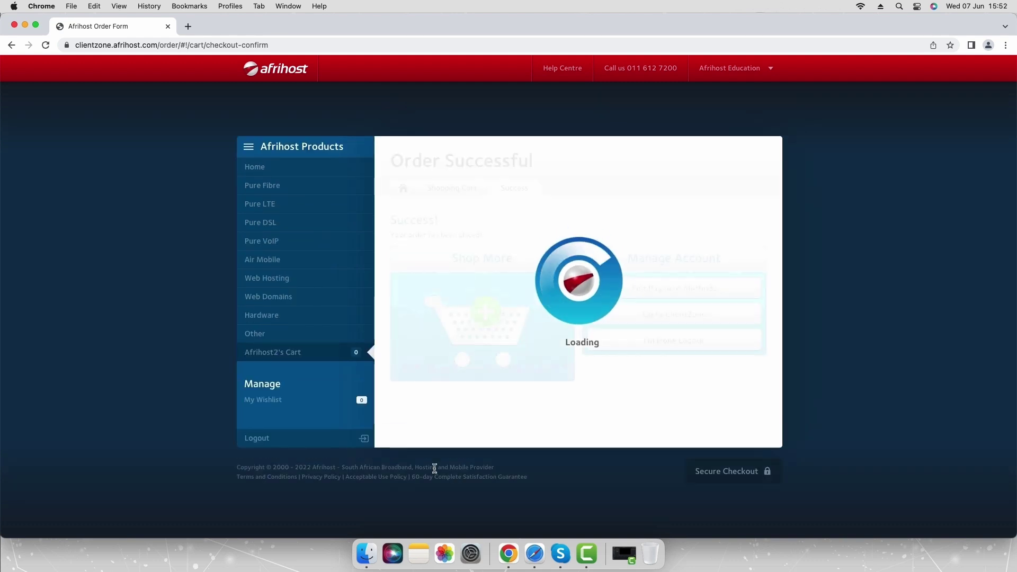